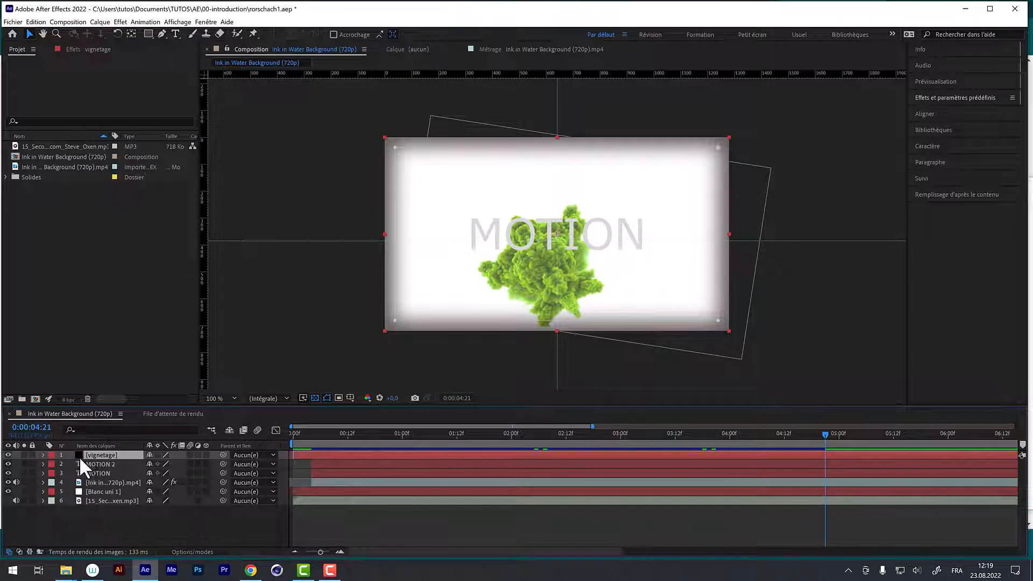
Review the mask settings of the vignetage layer and hide that layer
left_click(44, 454)
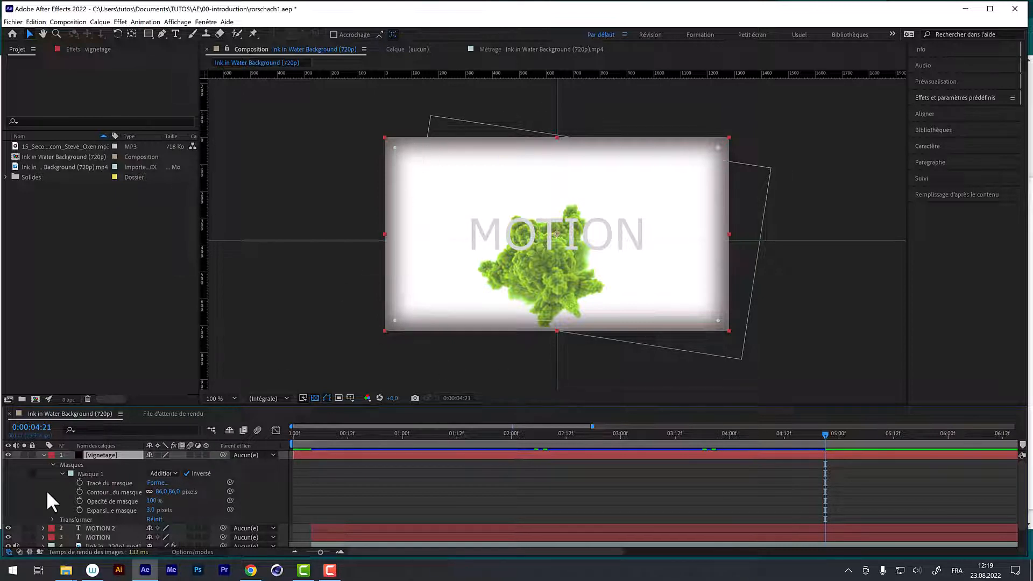
left_click(43, 455)
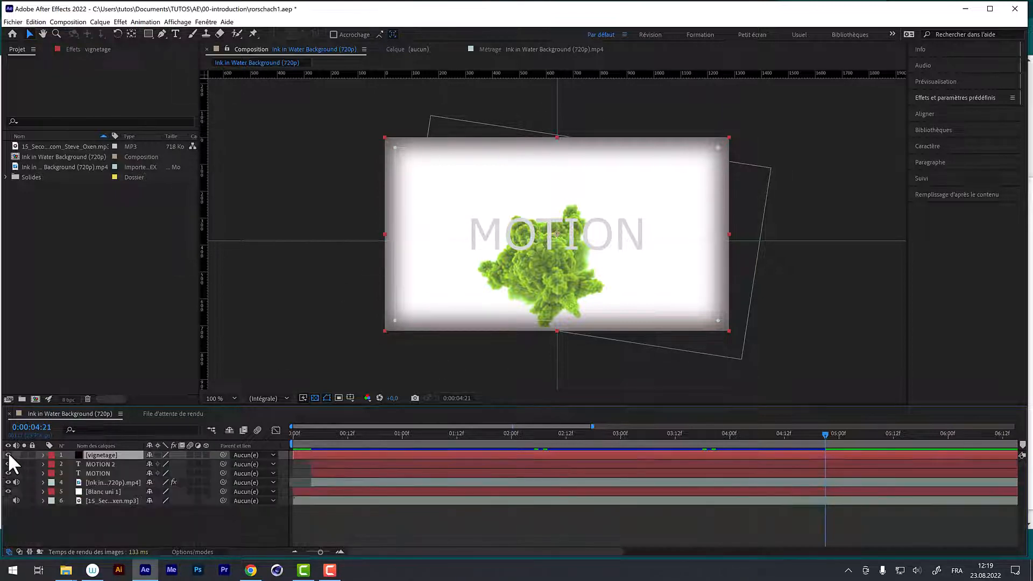
left_click(8, 455)
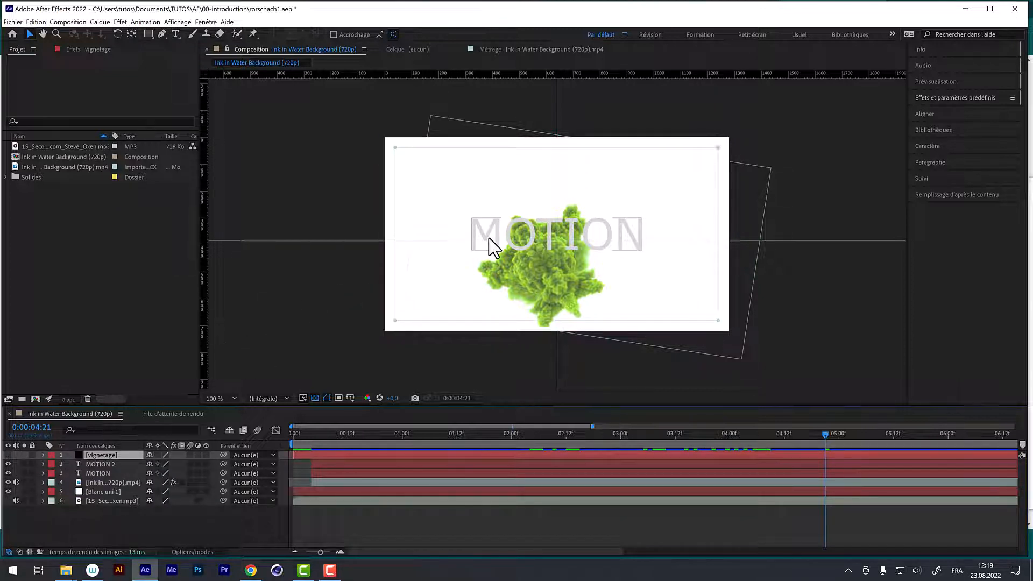
Search the effects and presets for "vigne"
left_click(120, 21)
left_click(121, 23)
left_click(125, 22)
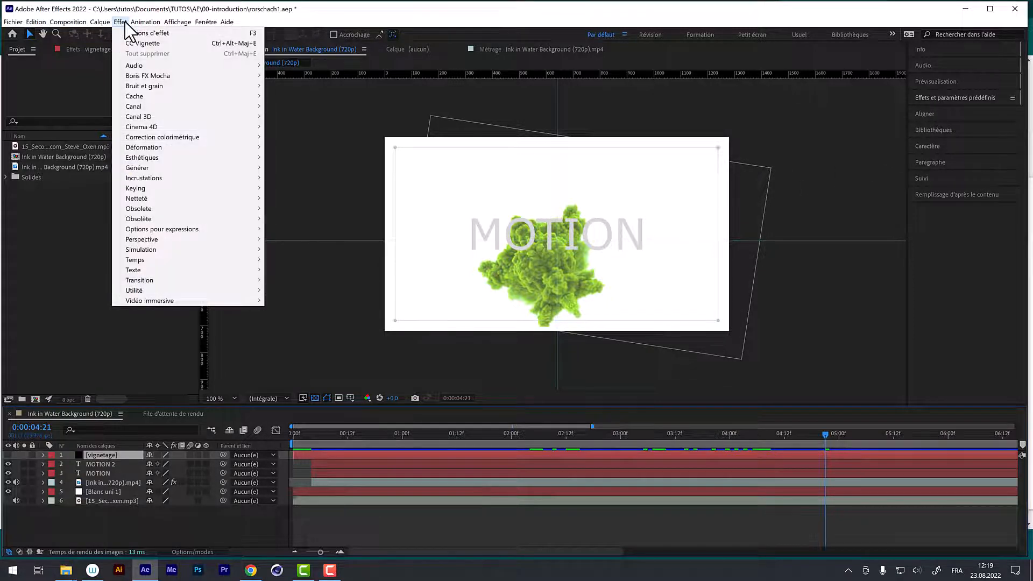
left_click(934, 97)
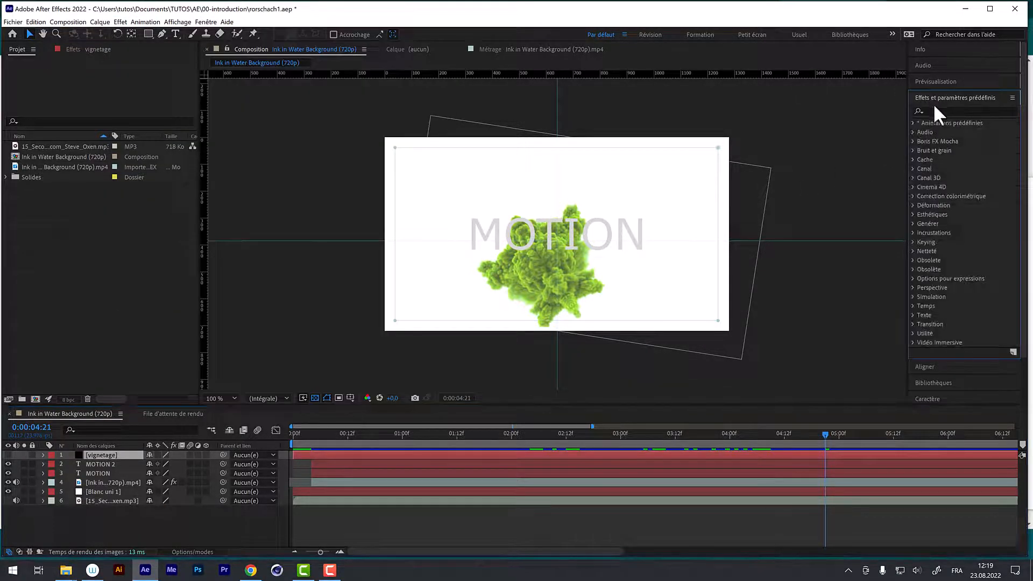
left_click(935, 111)
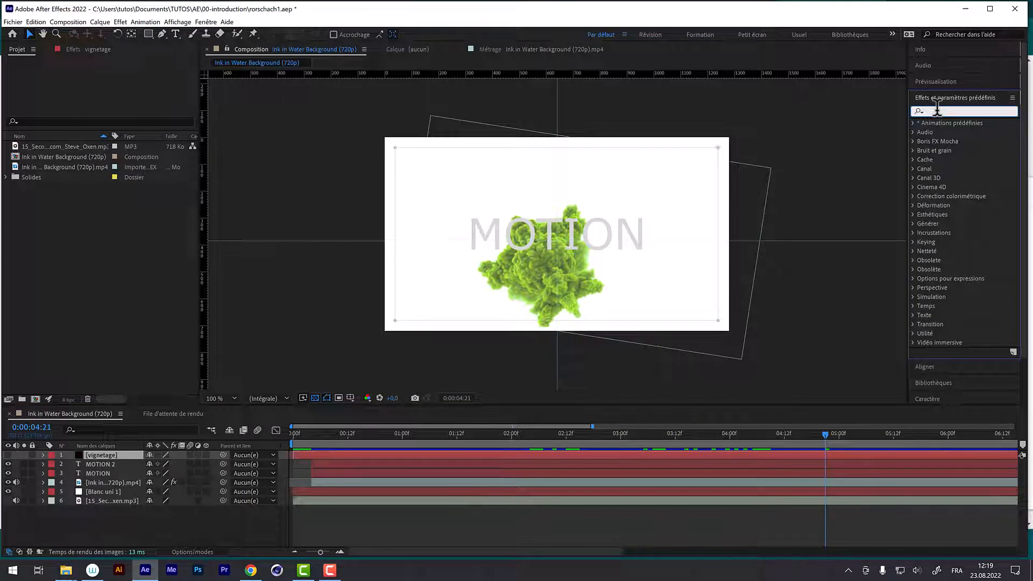
type("vigne")
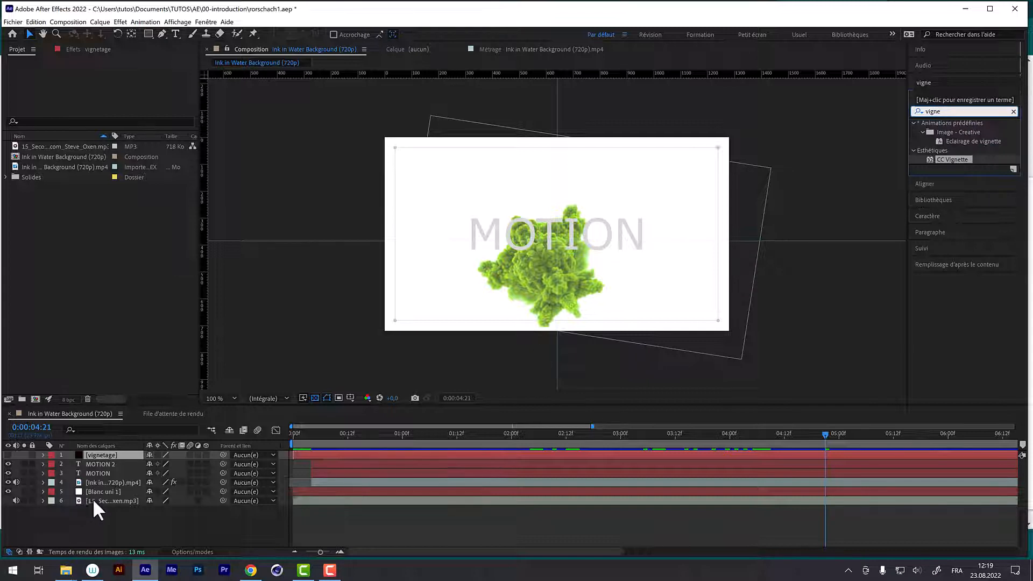
Precompose the MOTION 2, MOTION, Ink in Water video and Blanc uni 1 layers into a new composition named "anim"
left_click(96, 462)
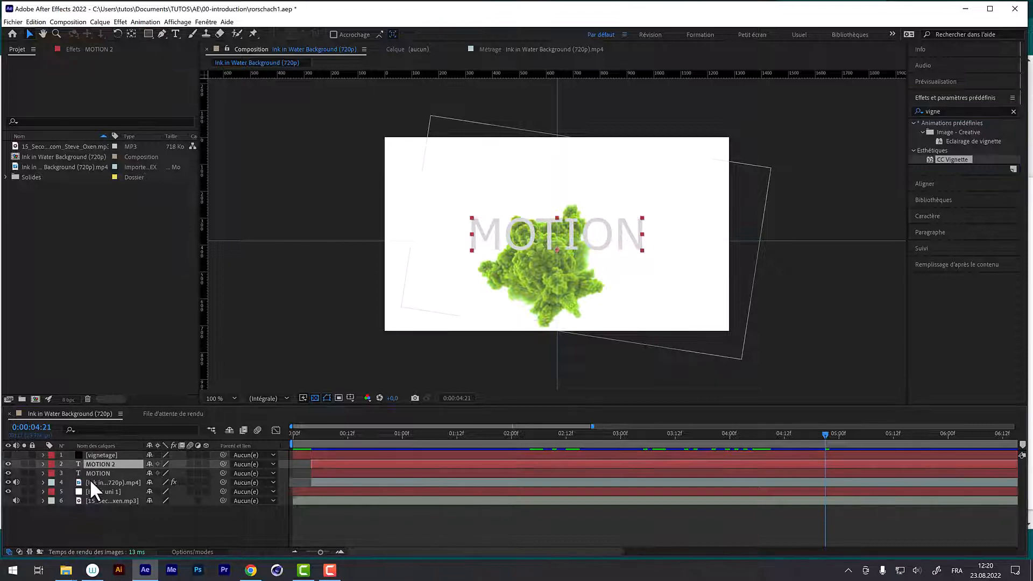
left_click(90, 481)
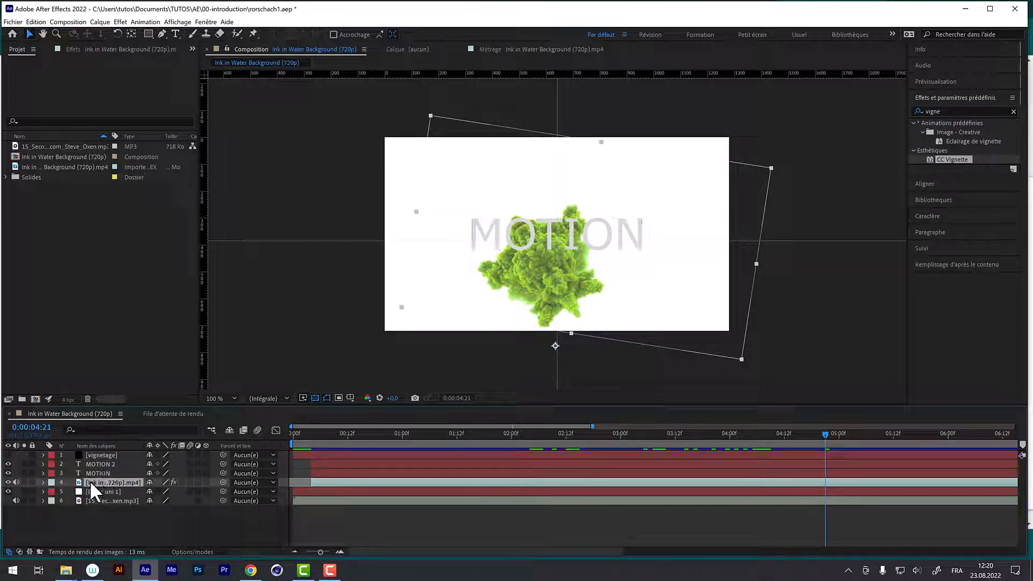
left_click(91, 489)
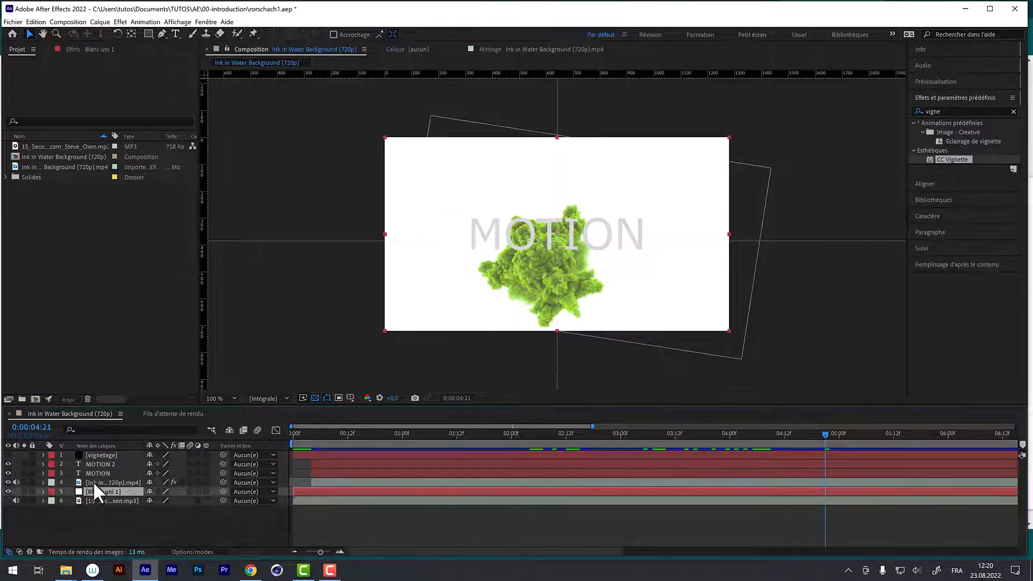
left_click(91, 463, "shift")
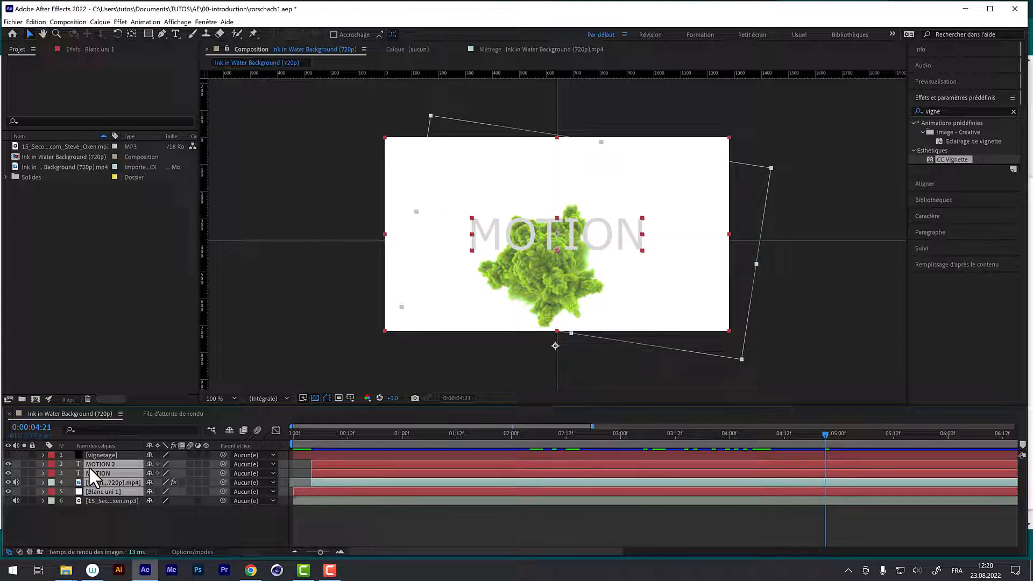
right_click(92, 466)
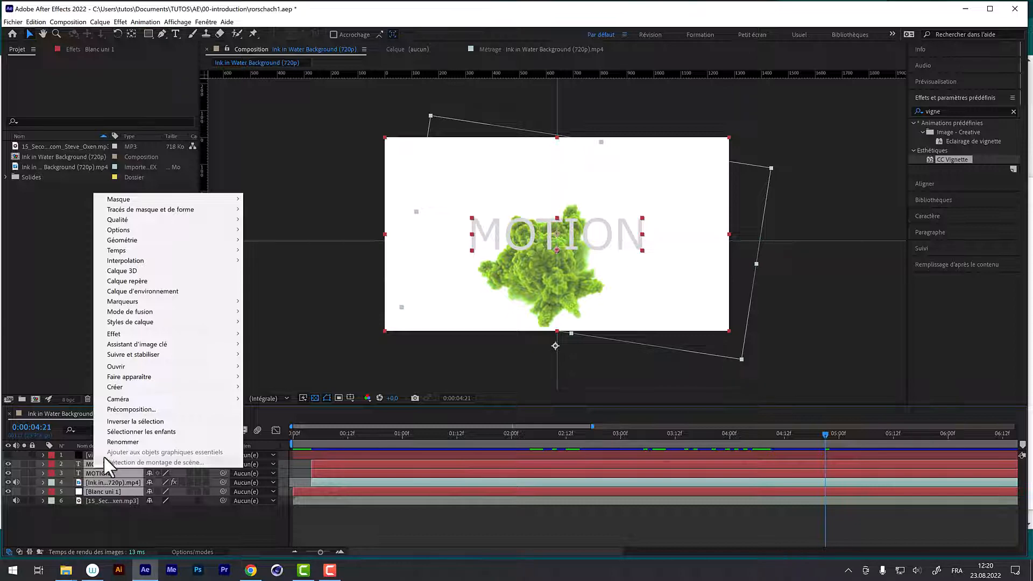
left_click(132, 410)
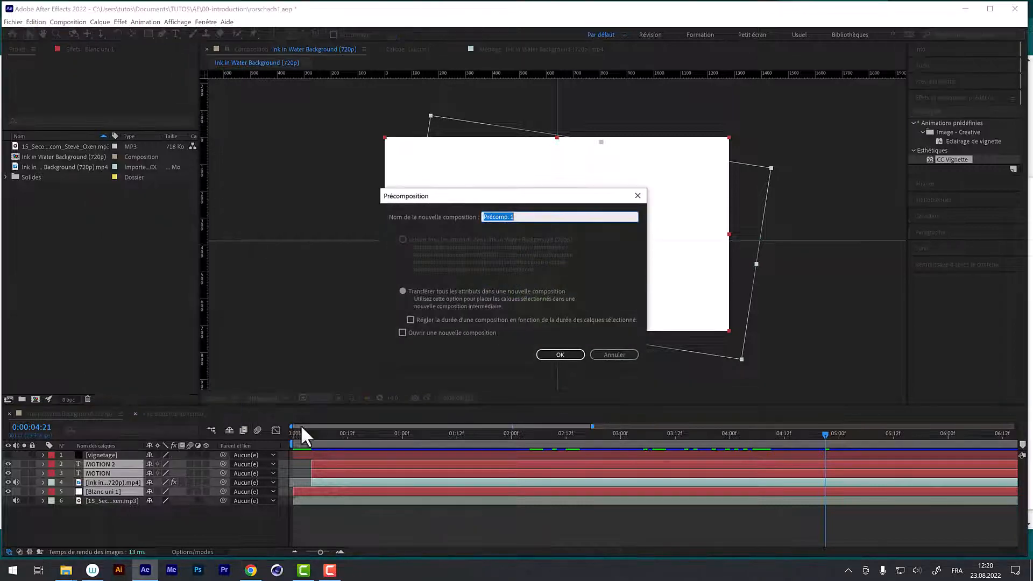
type("anim")
key("Return")
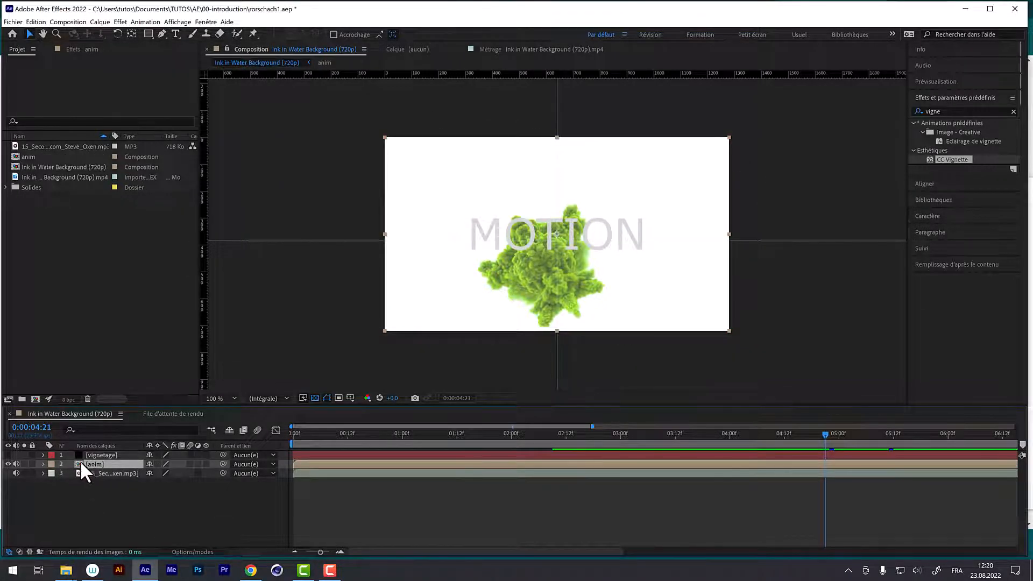
Look inside the anim precomposition, return to the main composition and preview it from about 0:00:02:07
double_click(84, 464)
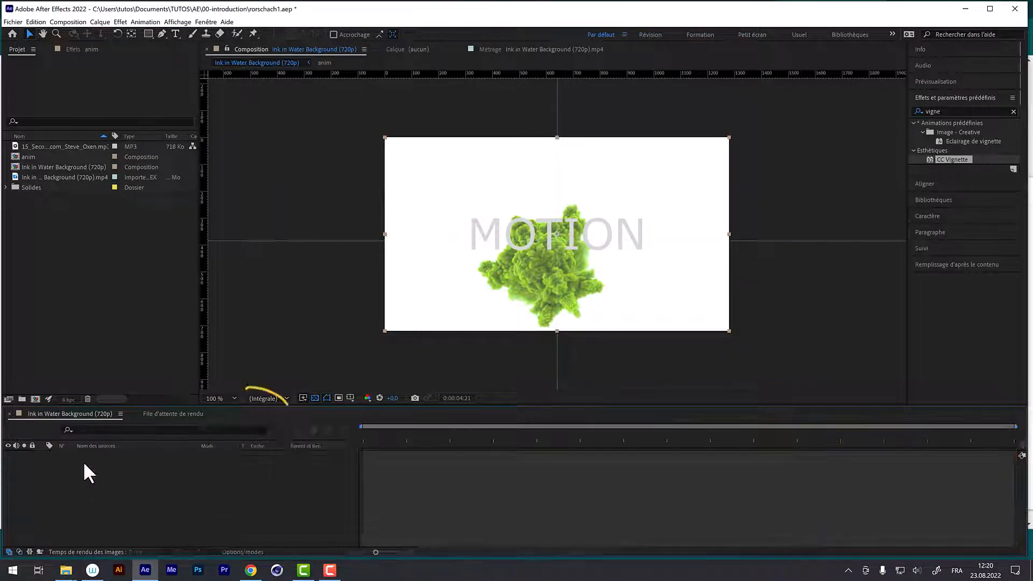
left_click(85, 412)
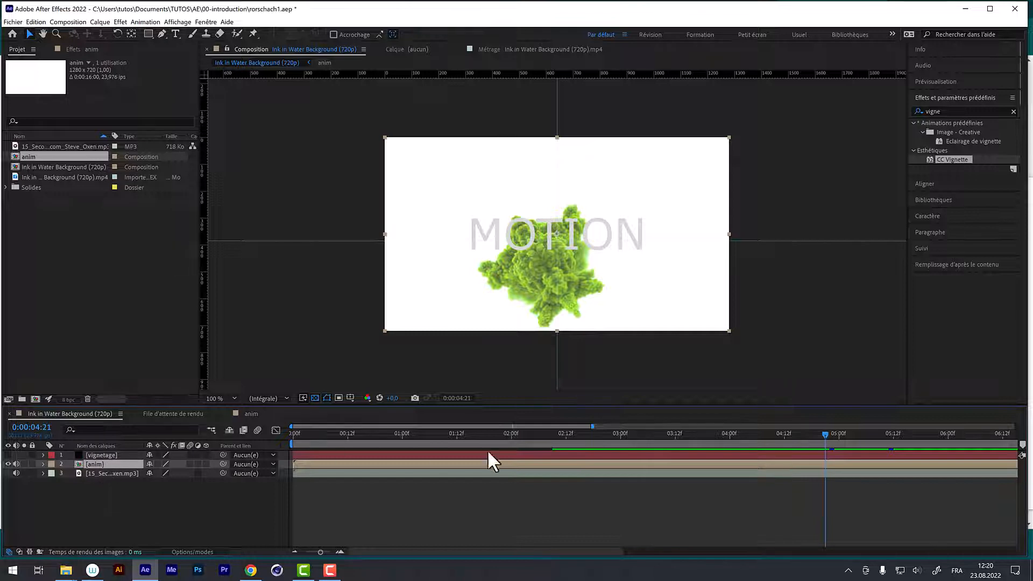
left_click(545, 435)
key("space")
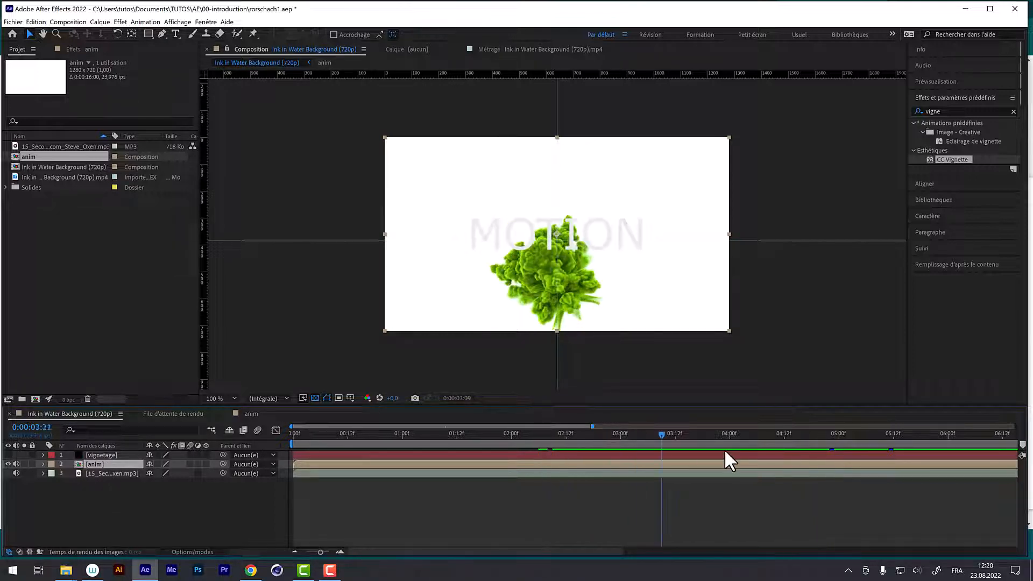
left_click_drag(714, 461, 543, 487)
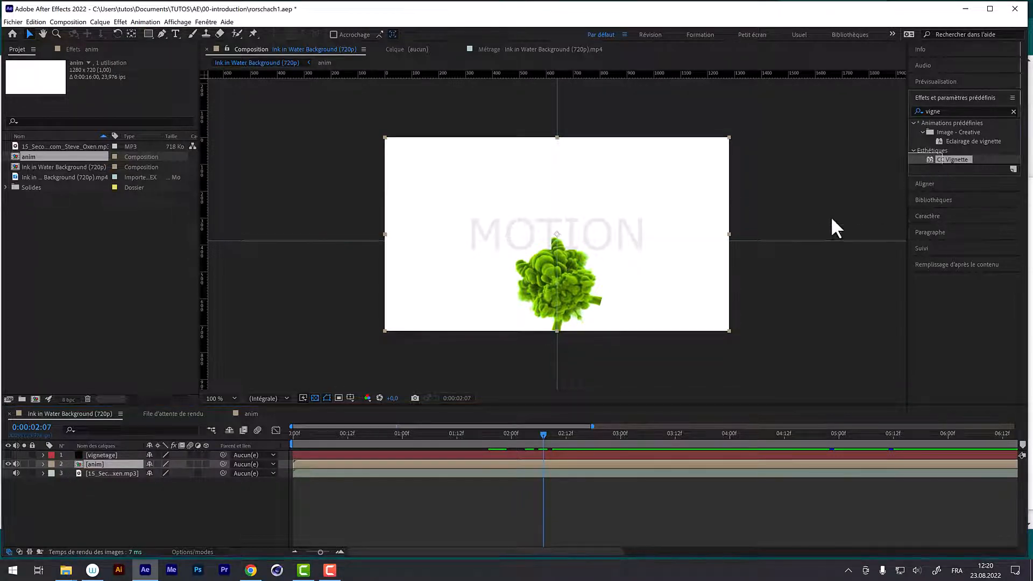
Apply the CC Vignette effect to the anim layer with Amount 221 and Angle of View 49.3
left_click_drag(939, 160, 102, 466)
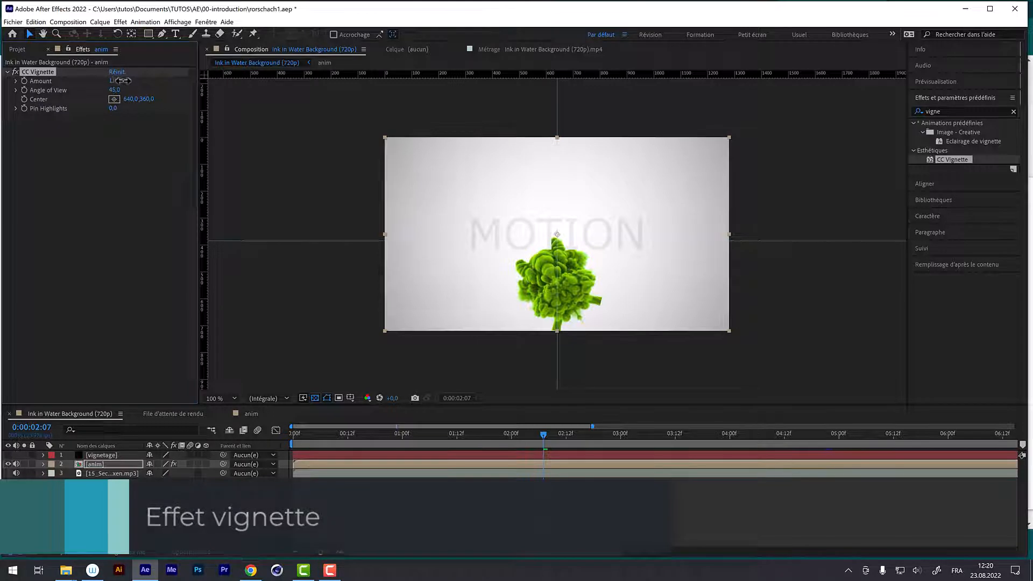
left_click_drag(117, 80, 191, 77)
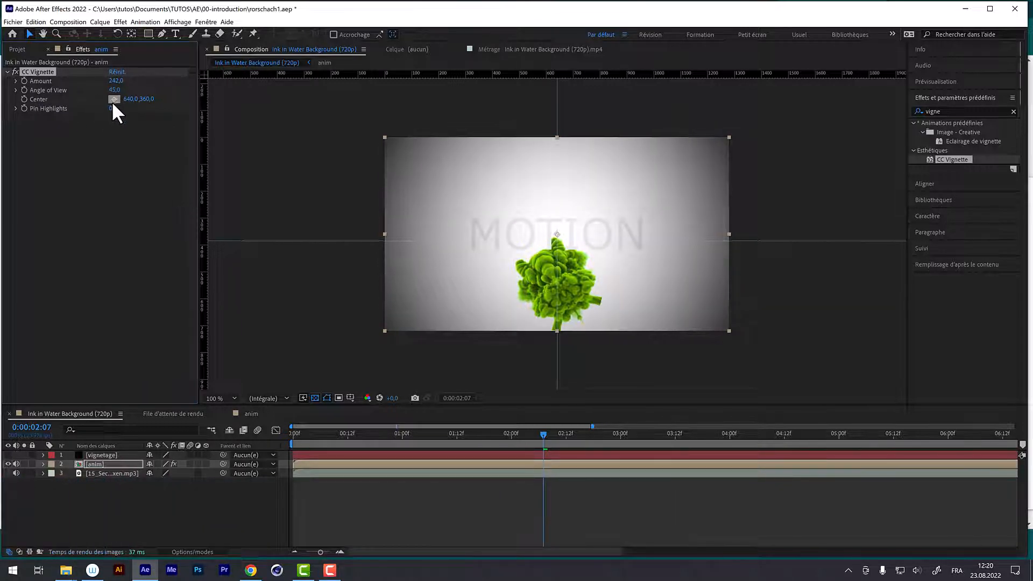
mouse_move(115, 90)
left_mouse_down()
mouse_move(160, 99)
mouse_move(129, 94)
left_mouse_up()
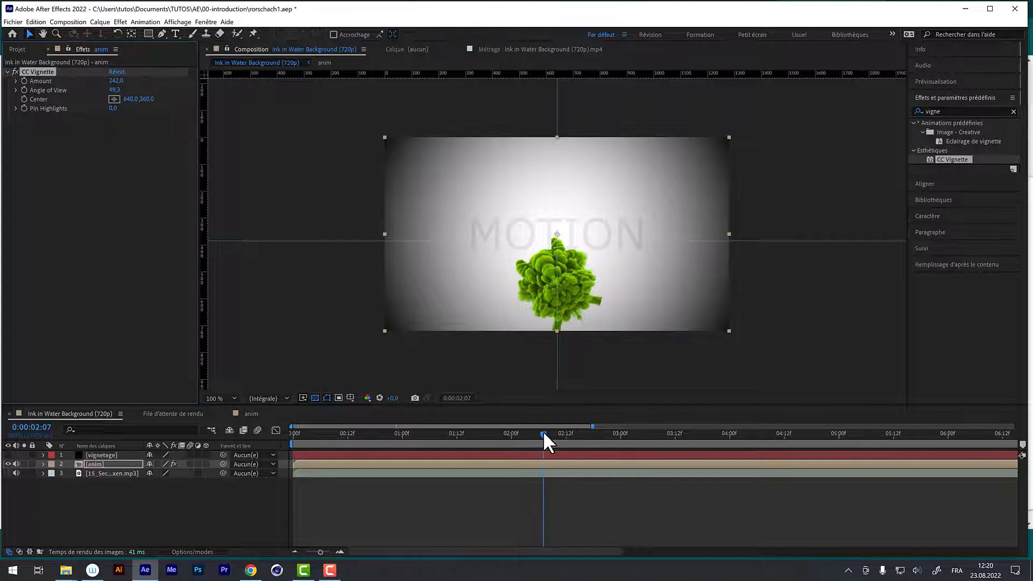
left_click_drag(529, 434, 552, 434)
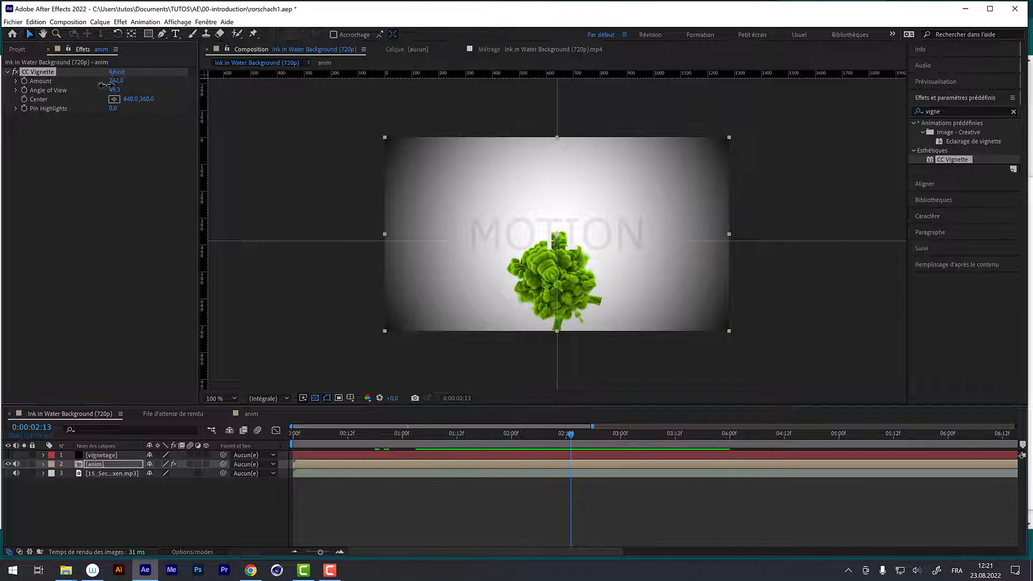
mouse_move(104, 84)
left_mouse_down()
mouse_move(81, 85)
mouse_move(92, 85)
left_mouse_up()
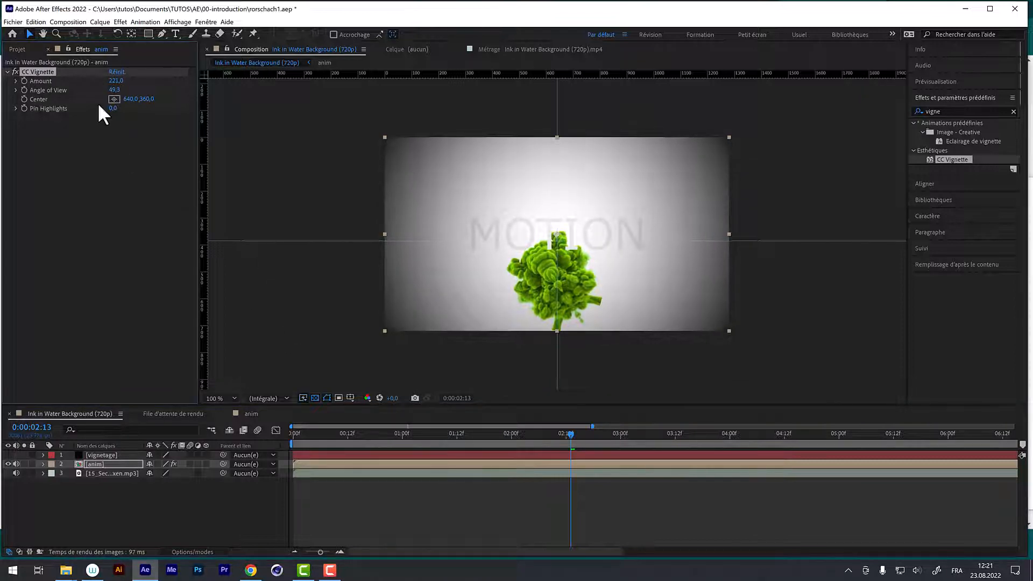
Keyframe the CC Vignette Amount at 221 at 0:00:02:13, 165 at 0:00:02:18, 192 at 0:00:03:10 and 147 at 0:00:03:15, with another rise between
left_click(25, 80)
left_click(593, 433)
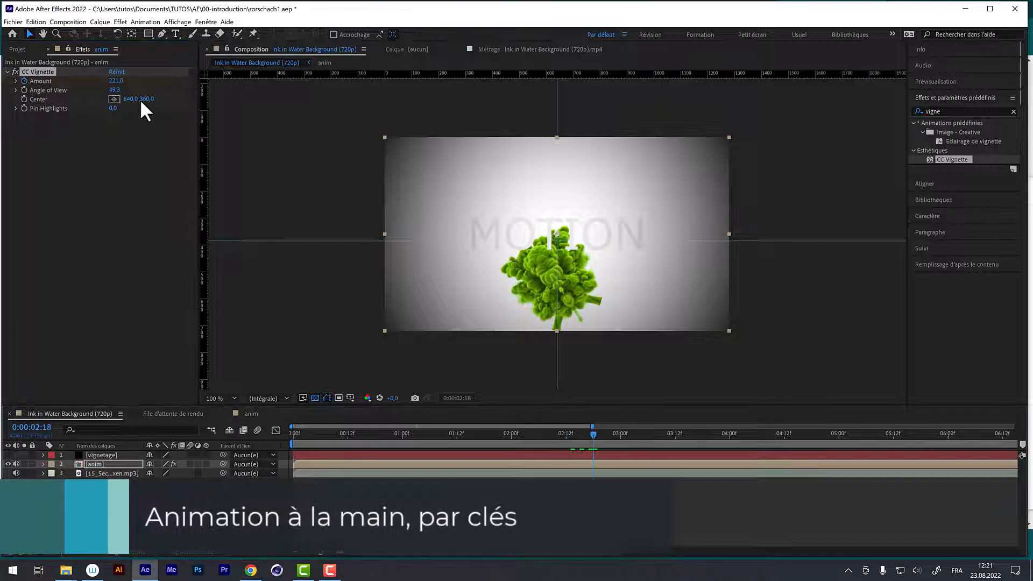
left_click_drag(114, 80, 83, 85)
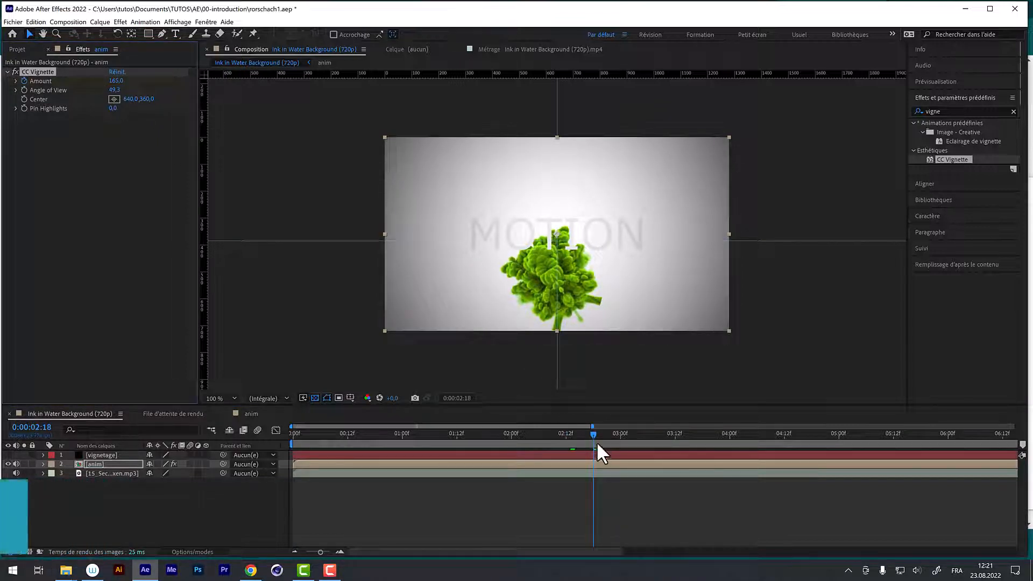
left_click_drag(594, 435, 634, 435)
left_click_drag(115, 81, 149, 81)
left_click_drag(653, 432, 665, 434)
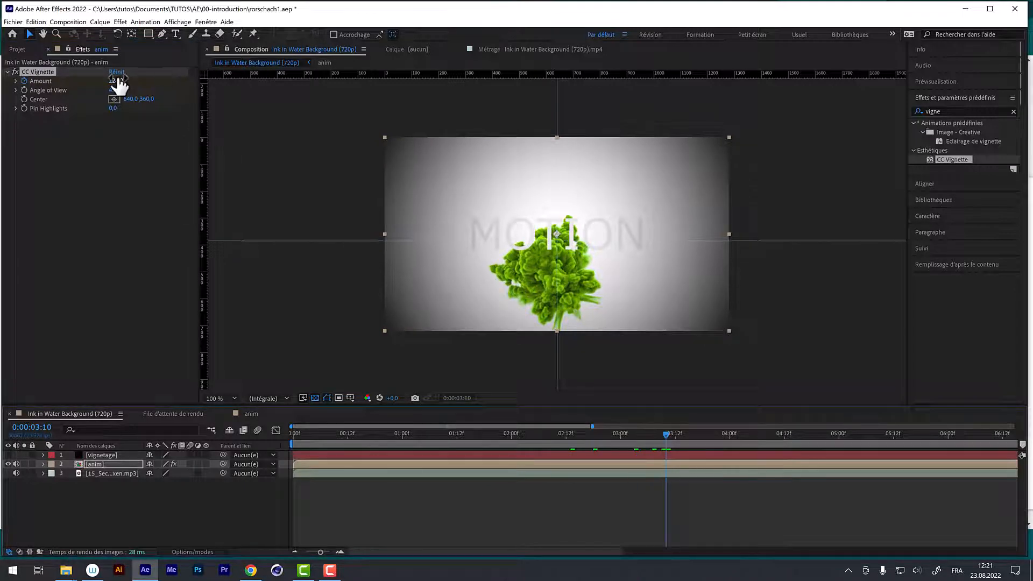
left_click_drag(115, 81, 105, 81)
left_click_drag(664, 431, 688, 435)
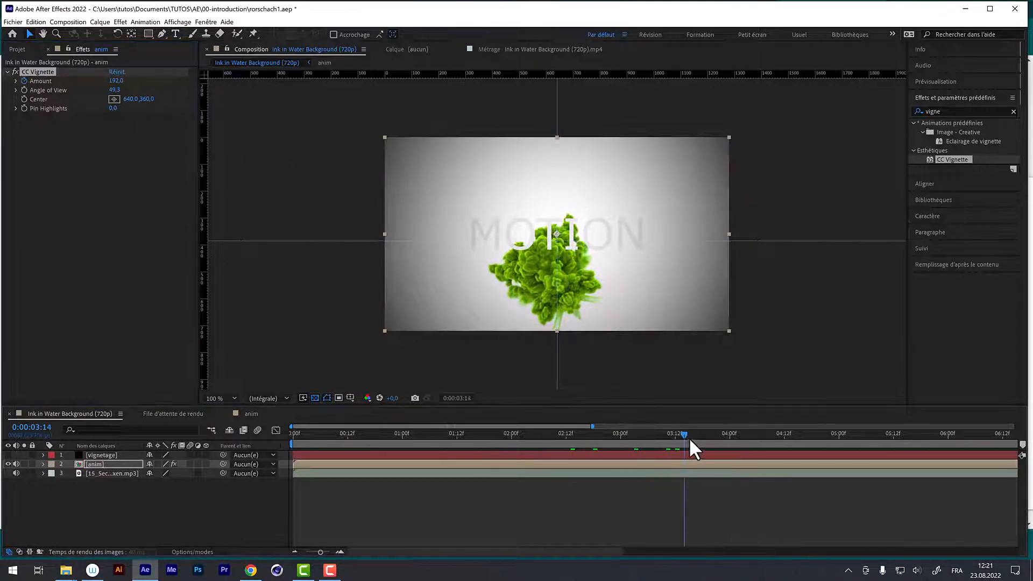
mouse_move(114, 81)
left_mouse_down()
mouse_move(134, 81)
mouse_move(123, 81)
left_mouse_up()
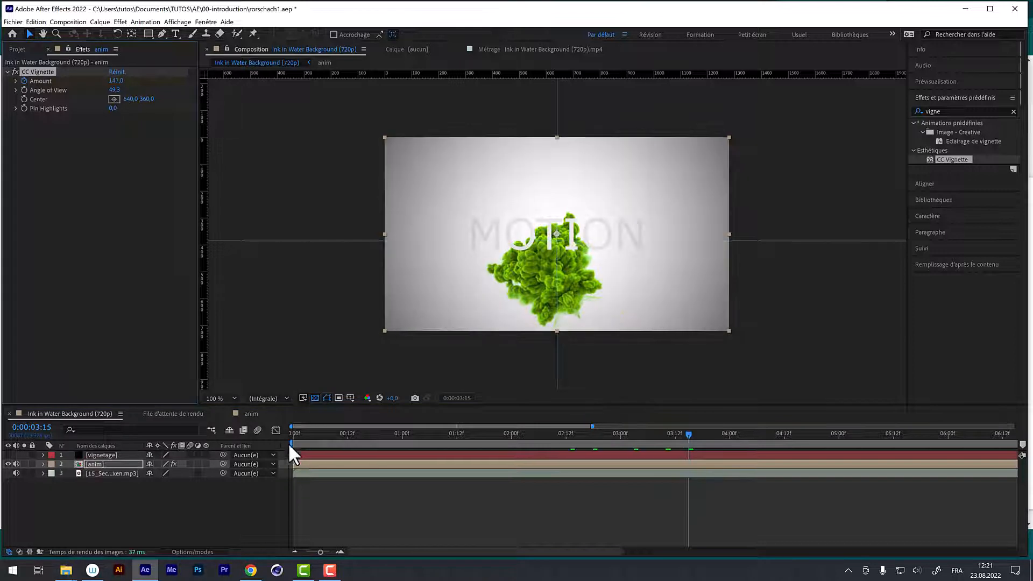
Limit the work area to the section with the vignette keyframes and preview the flickering
left_click_drag(292, 444, 482, 466)
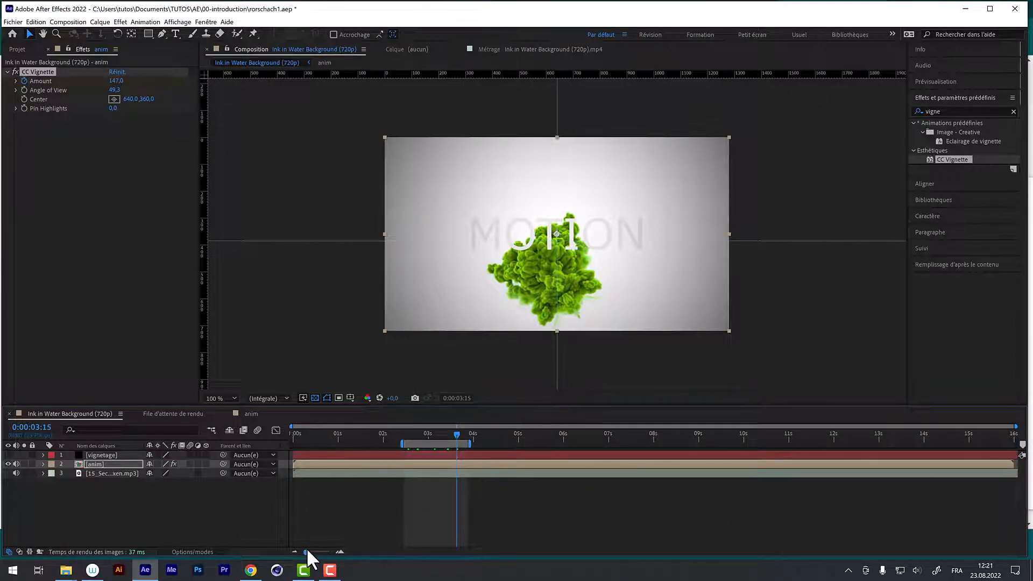
left_click_drag(304, 550, 328, 544)
key("space")
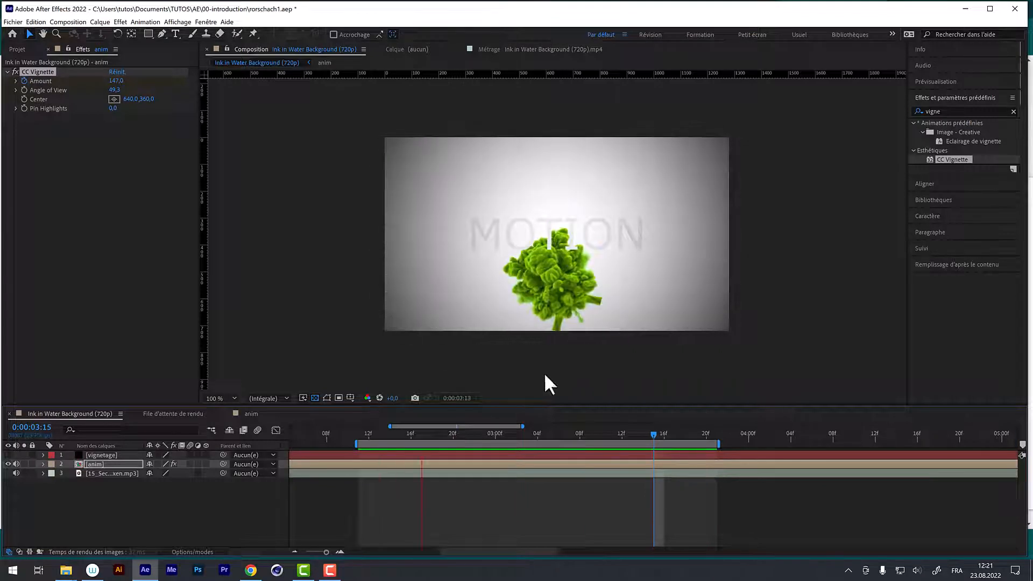
key("space")
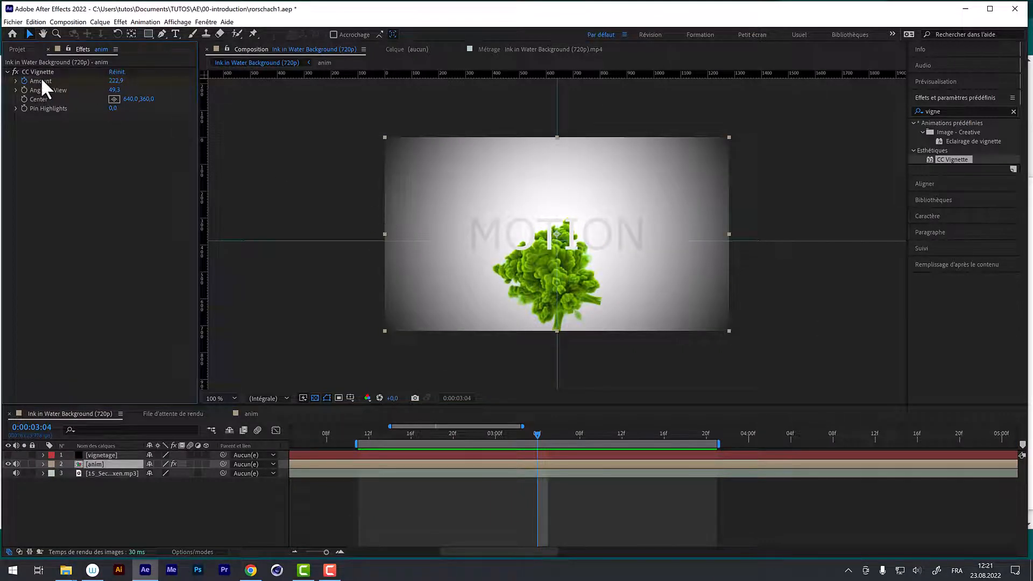
Remove all keyframes from the CC Vignette Amount and play the work area again
left_click(24, 78)
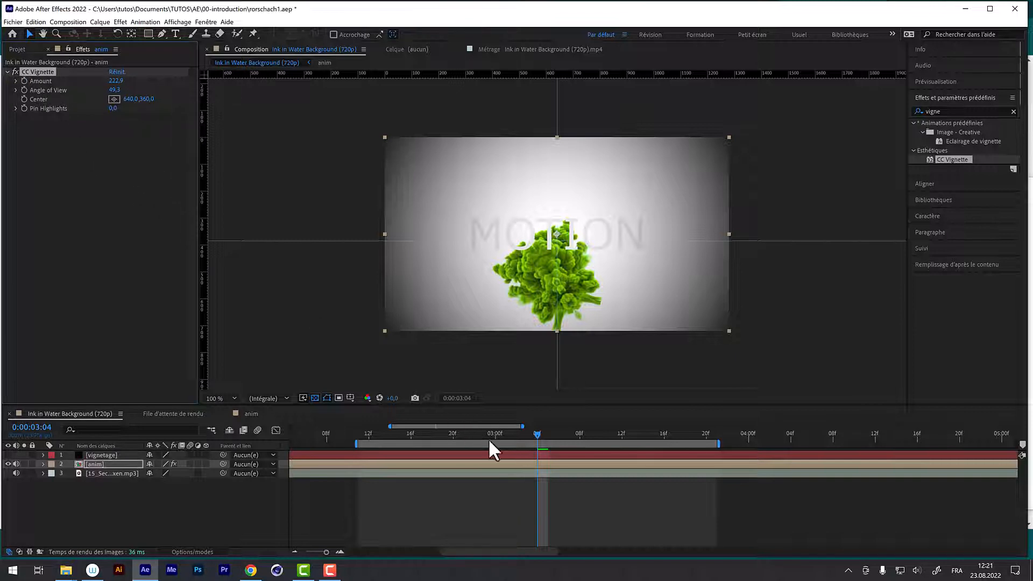
key("space")
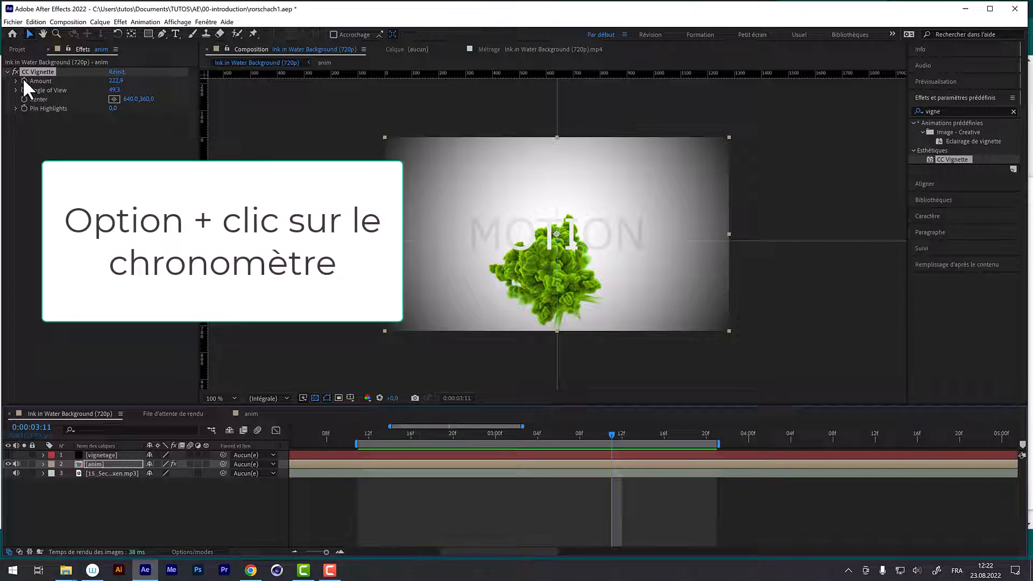
Add the expression wiggle(5,50) to the CC Vignette Amount and preview the flickering from 0:00:02:15
left_click(24, 81, "alt")
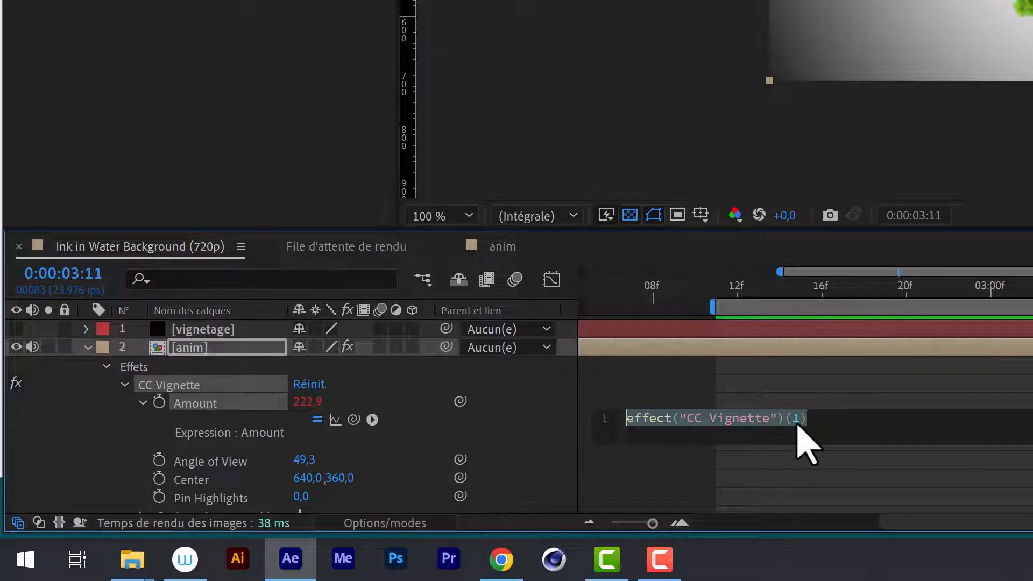
type("wiggle")
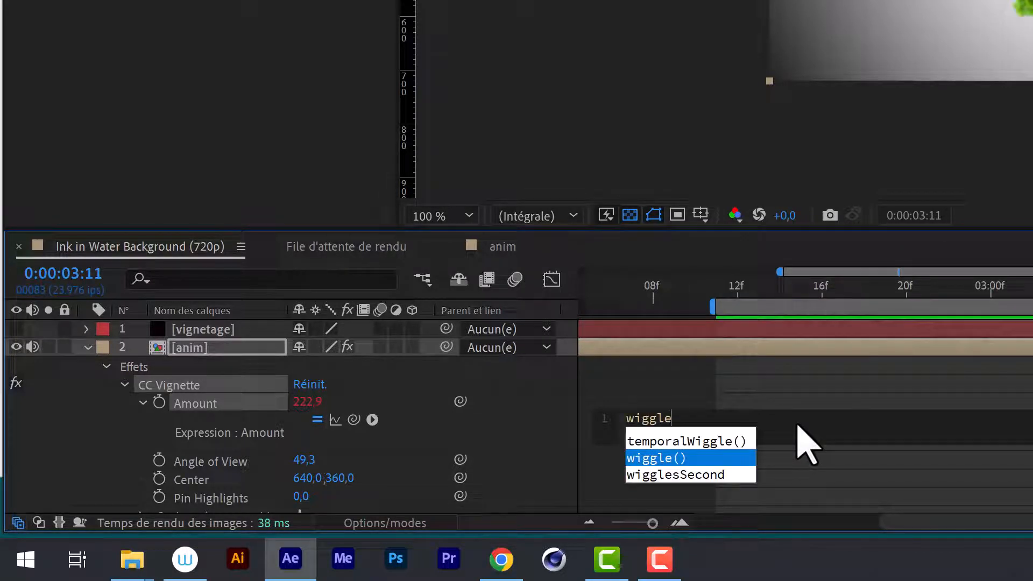
key("Return")
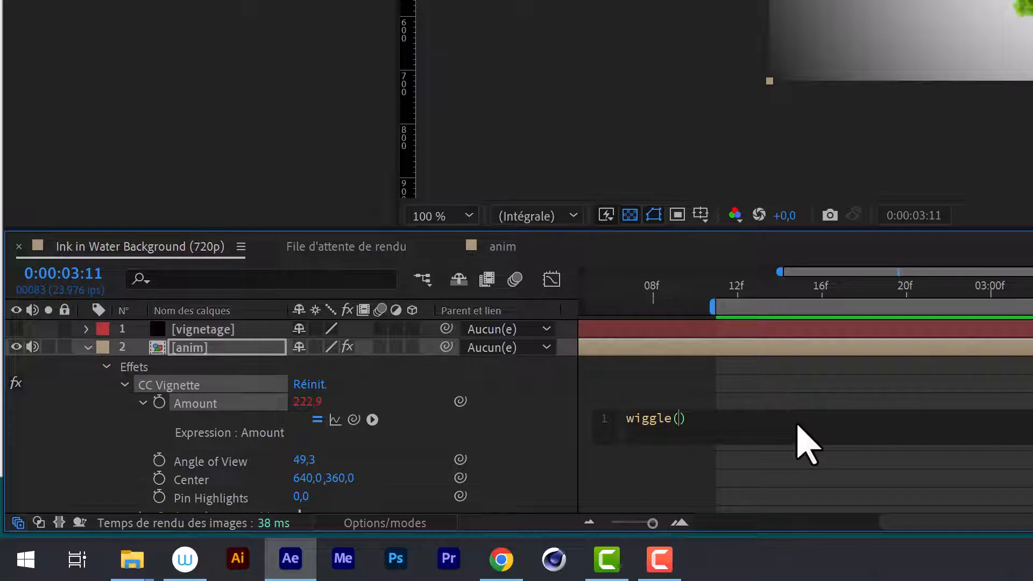
type("5,")
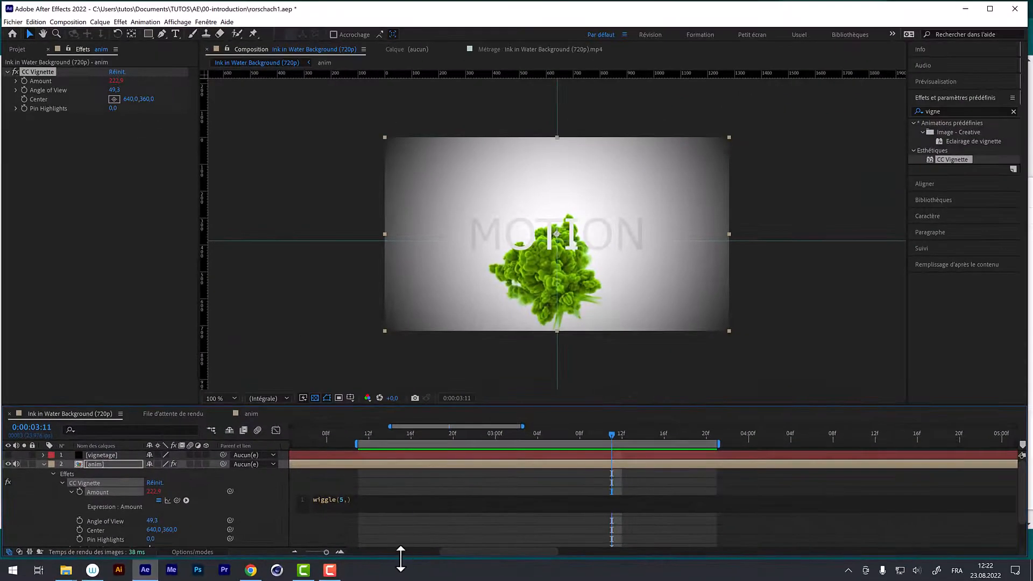
type("50")
left_click(399, 432)
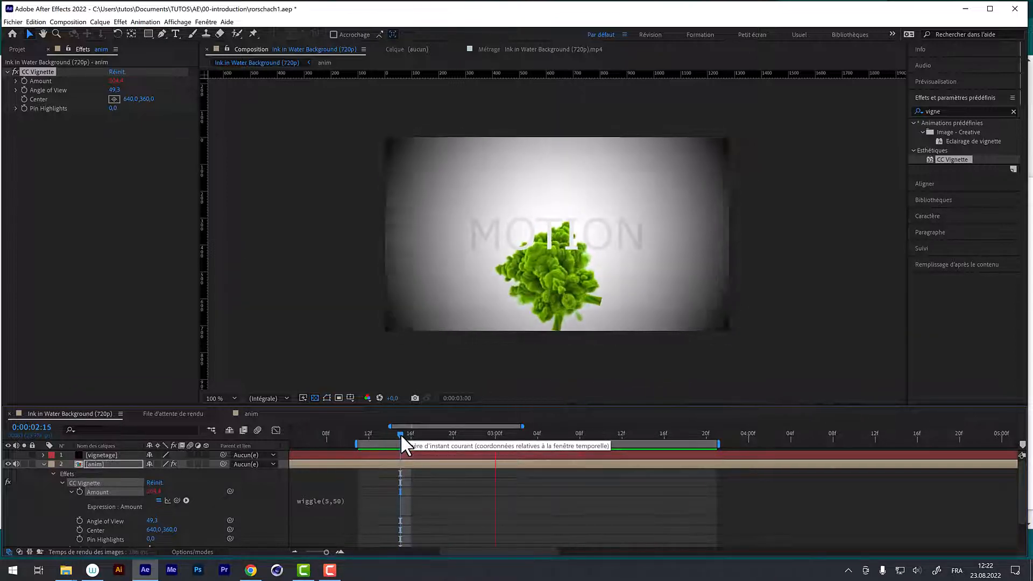
key("space")
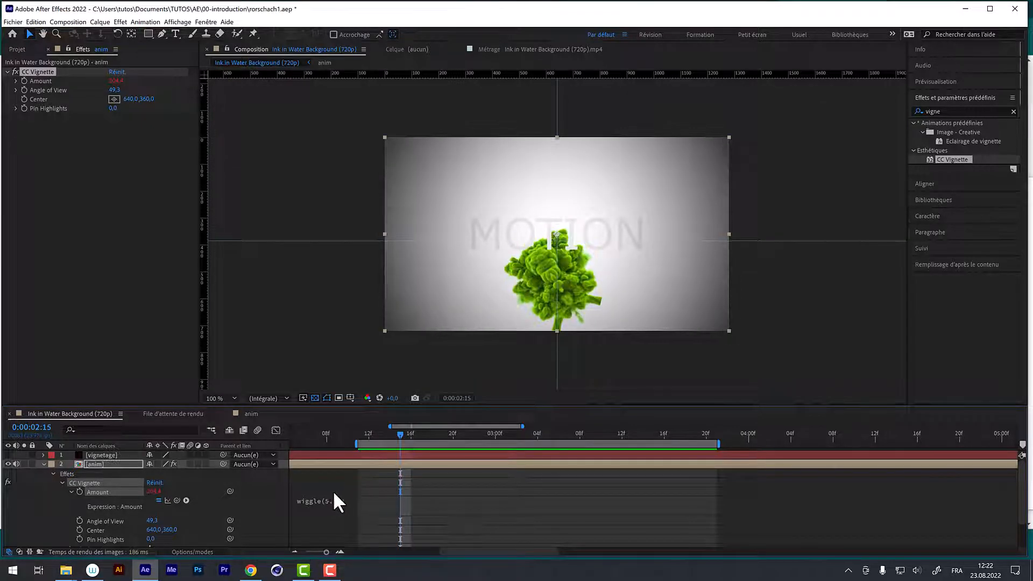
Change the Amount expression to wiggle(10,80) and move the current time to 0:00:02:09
left_click(333, 498)
left_click(334, 498)
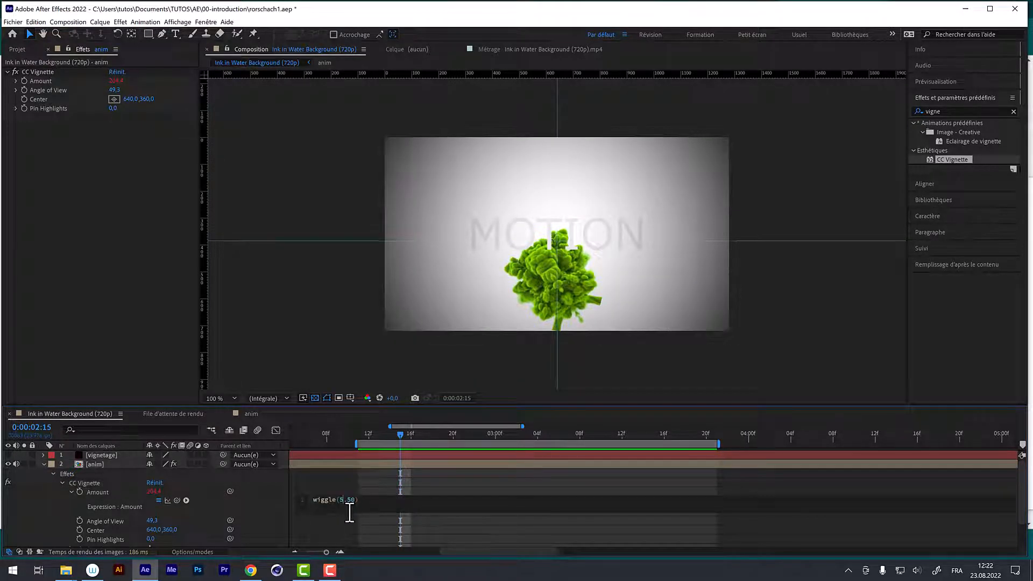
type("10,")
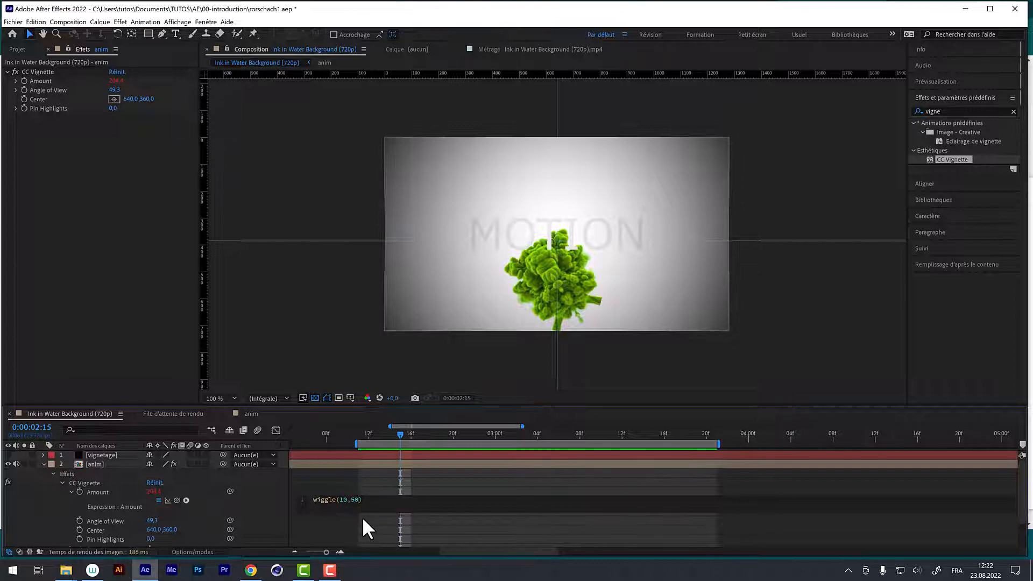
type("8")
left_click(341, 432)
Re-enter 80 as the wiggle amplitude and preview the flickering vignette, ending with the current time at 0:00:02:12
left_click(325, 497)
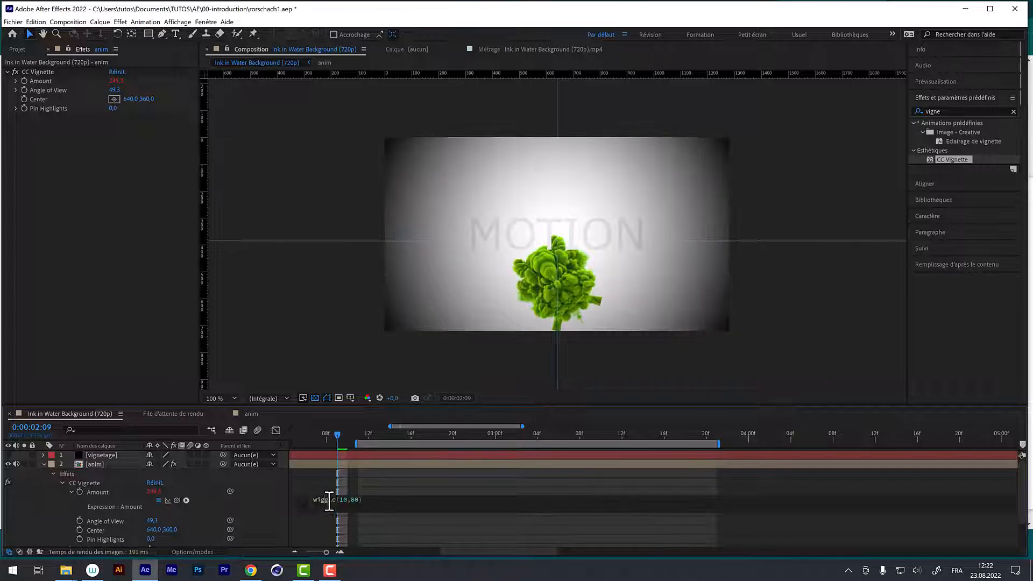
left_click_drag(340, 507, 348, 508)
double_click(355, 500)
type("0")
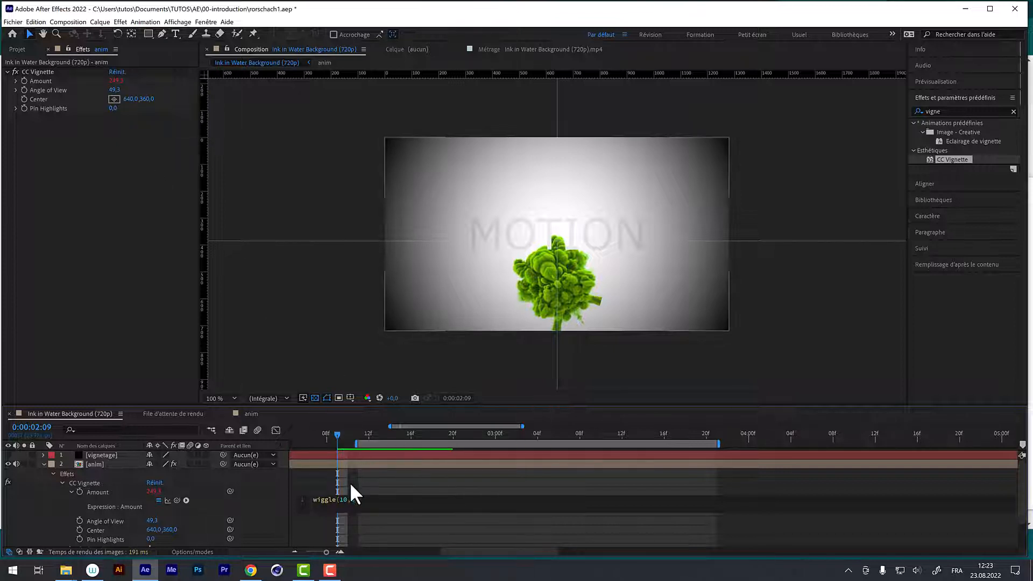
left_click(389, 461)
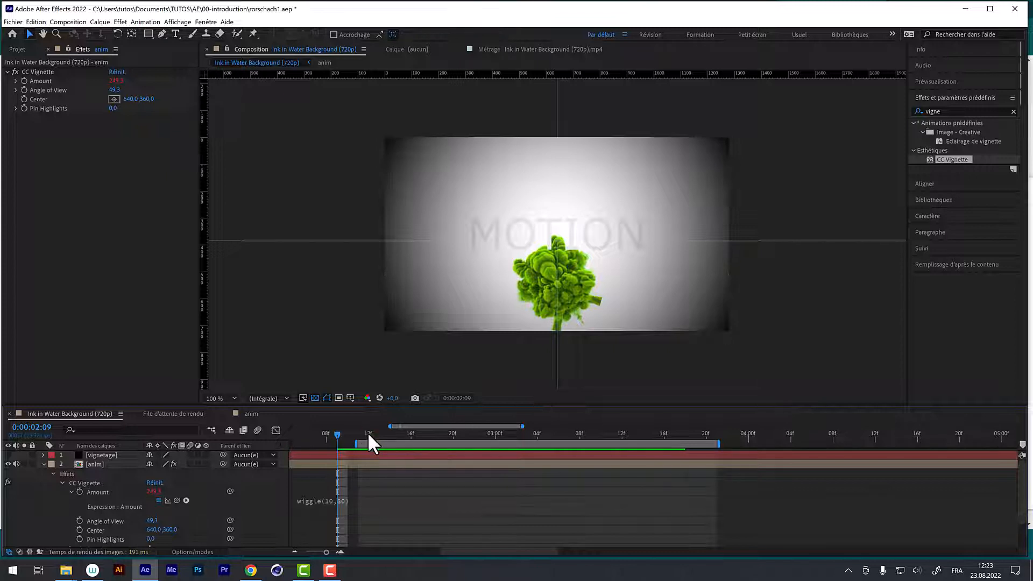
key("space")
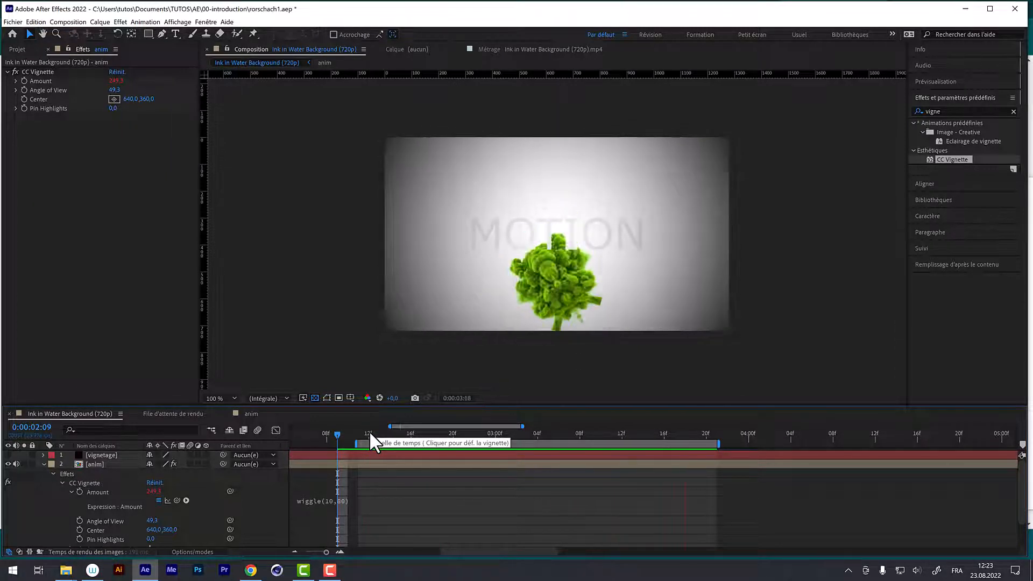
key("space")
left_click(369, 435)
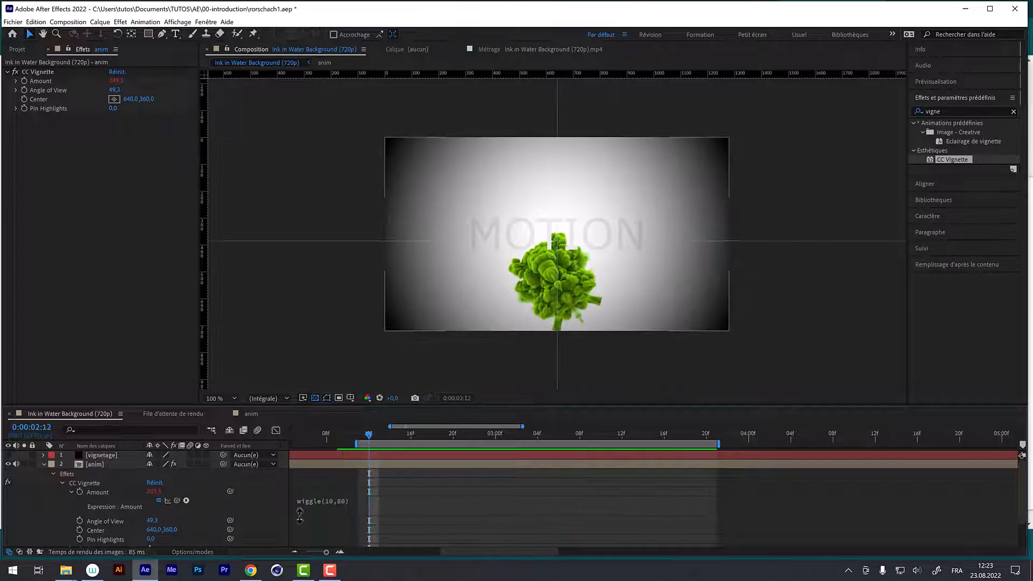
Browse the expression language functions available for Amount, including the Vector Math, Global and Random Numbers groups
left_click(187, 500)
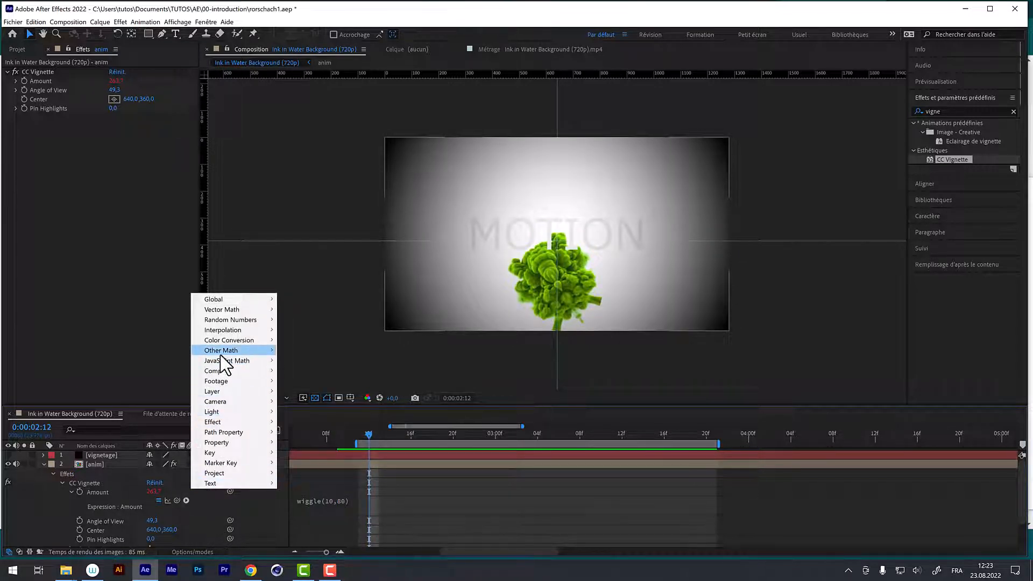
mouse_move(220, 354)
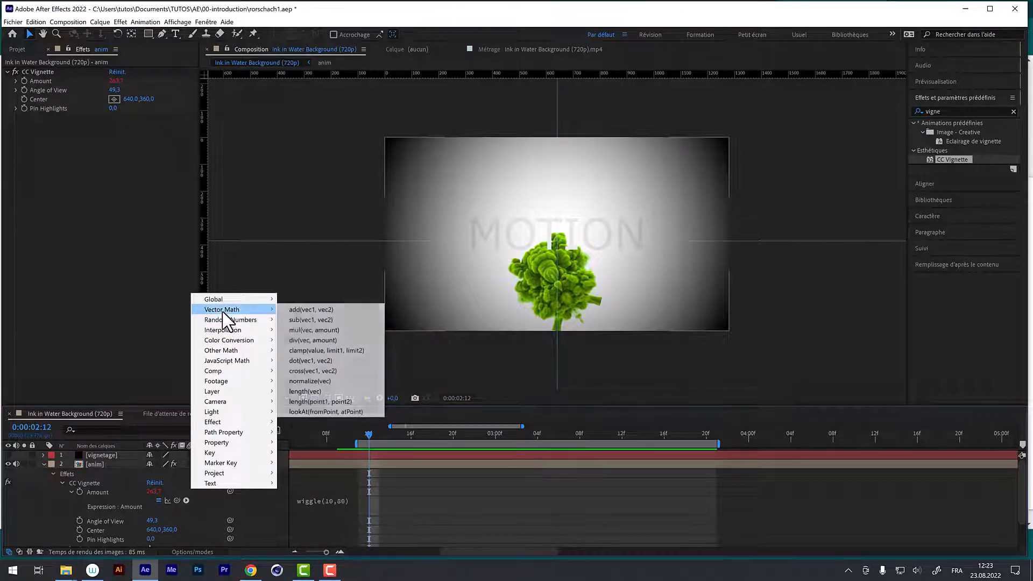
mouse_move(221, 305)
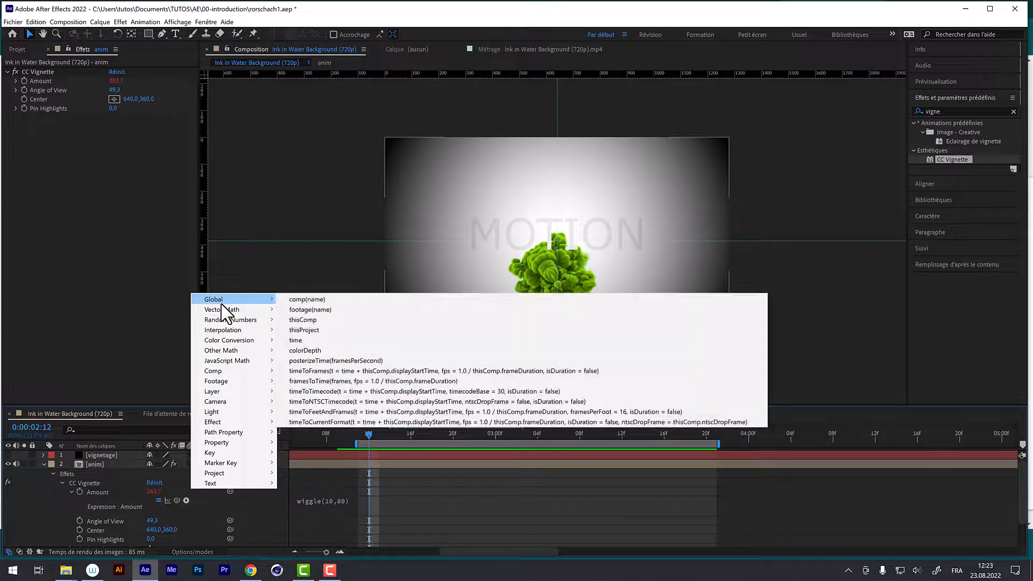
mouse_move(228, 322)
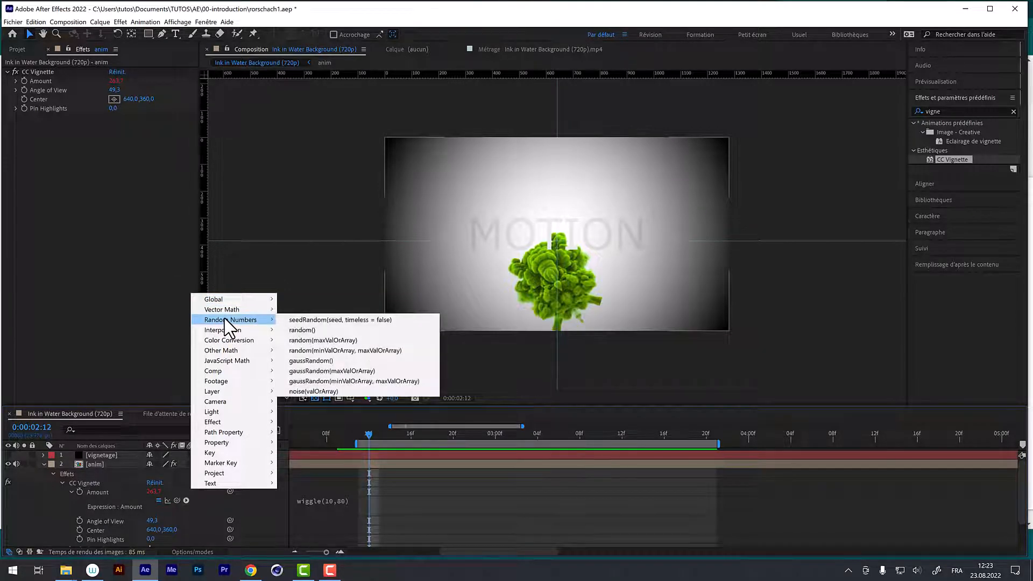